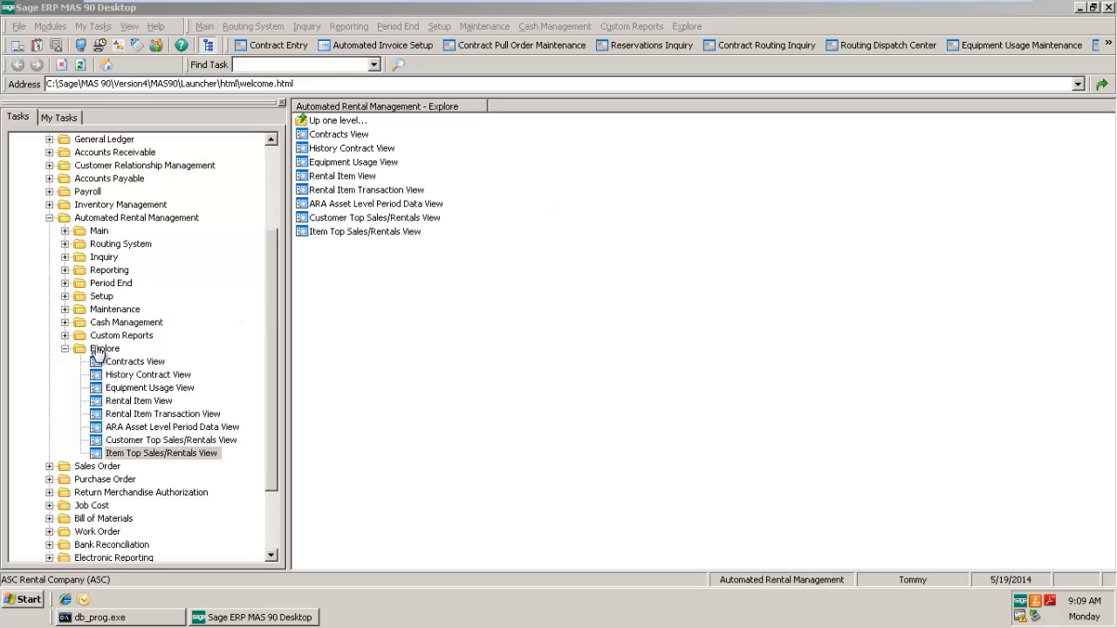
Open the Item Top Sales/Rentals View from Automated Rental Management and look at its chart, returning to the data grid.
left_click(148, 455)
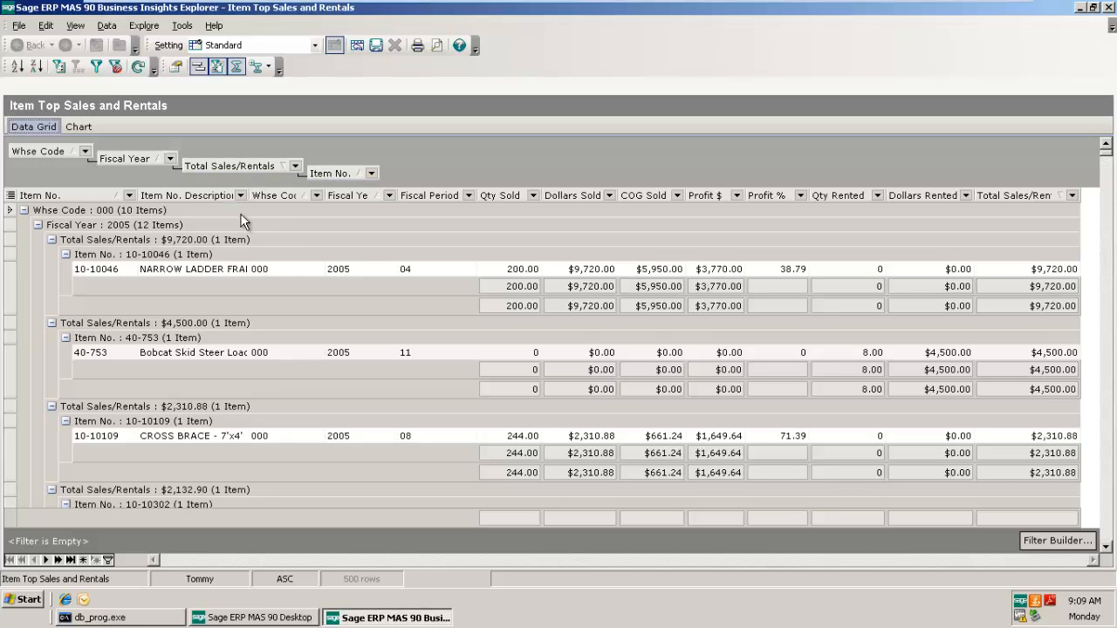
left_click(79, 127)
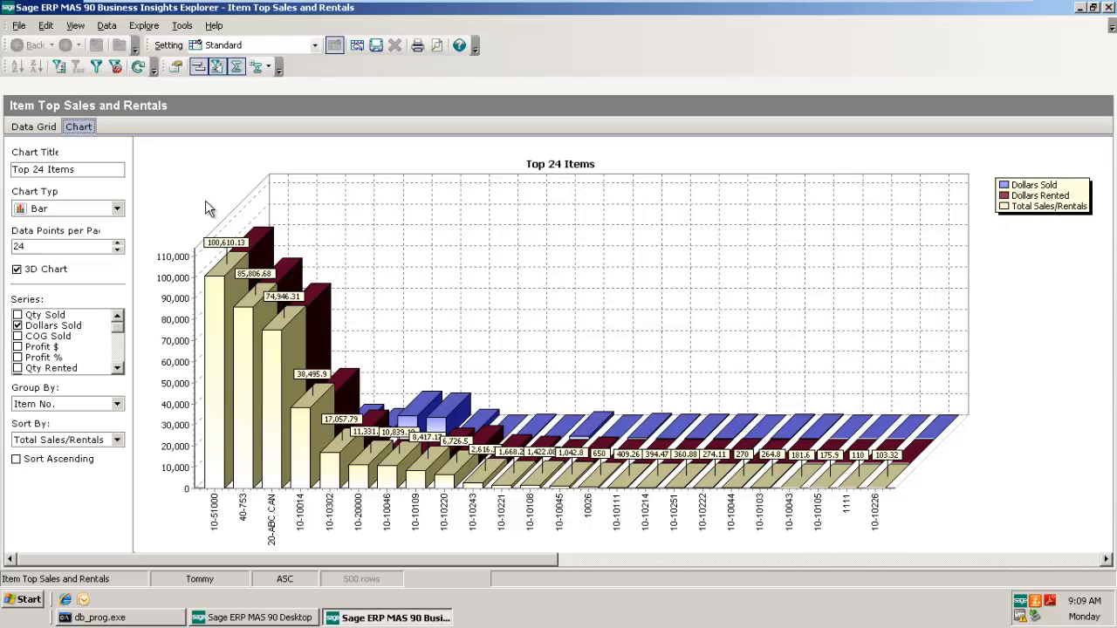
left_click(35, 124)
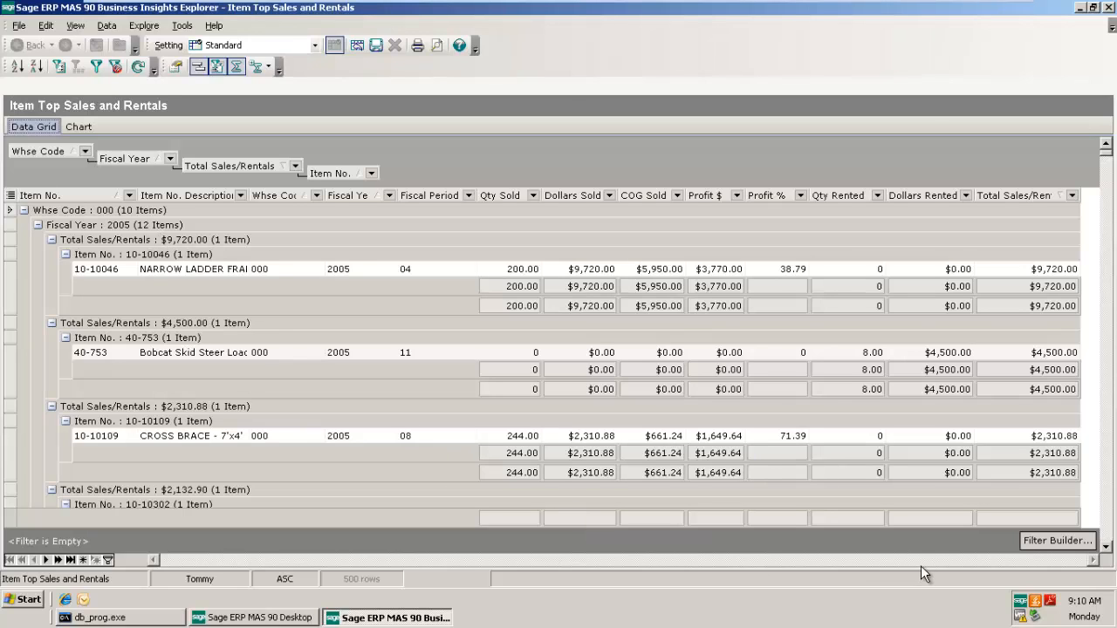
Filter the Item Top Sales and Rentals data with the condition Fiscal Year equals 2014.
left_click(1033, 543)
left_click(377, 213)
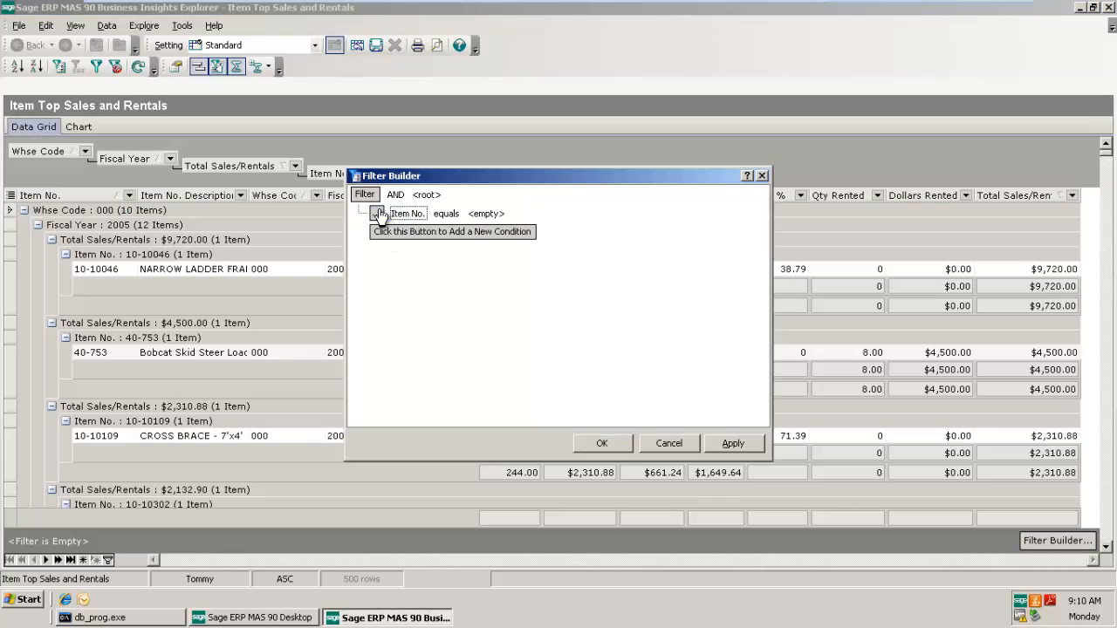
left_click(408, 214)
left_click(427, 258)
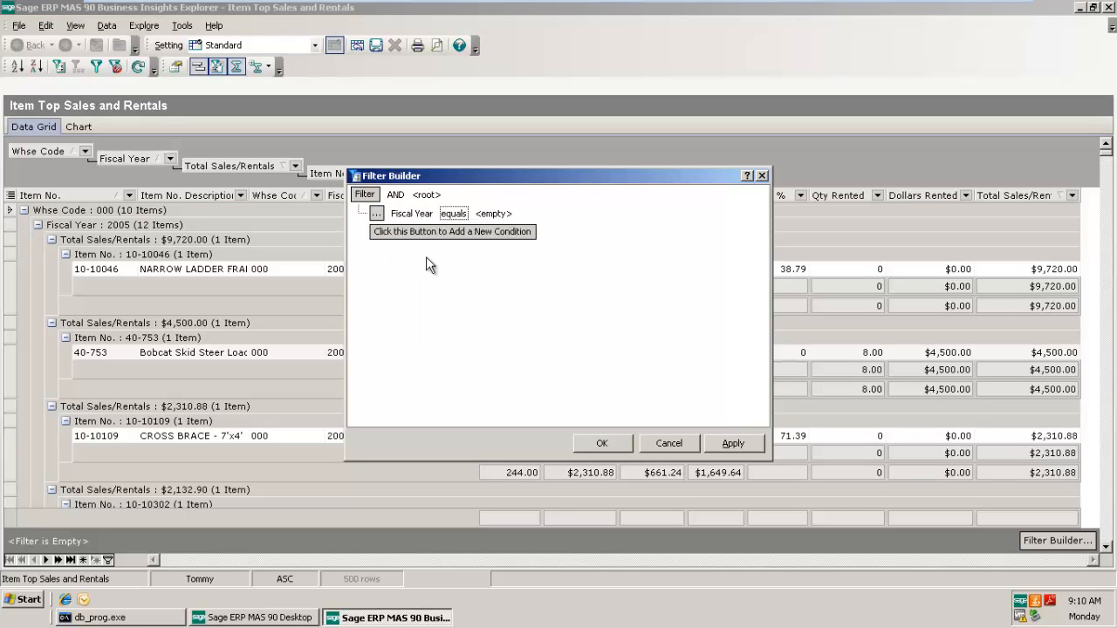
left_click(493, 214)
left_click(526, 213)
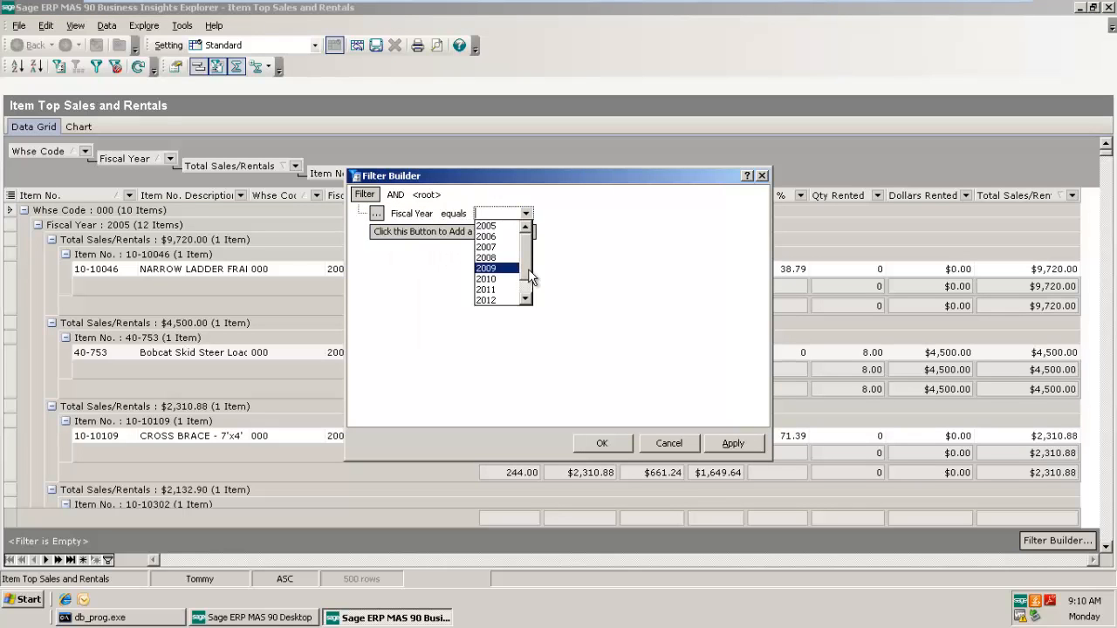
scroll(530, 278, "down", 1)
left_click(498, 300)
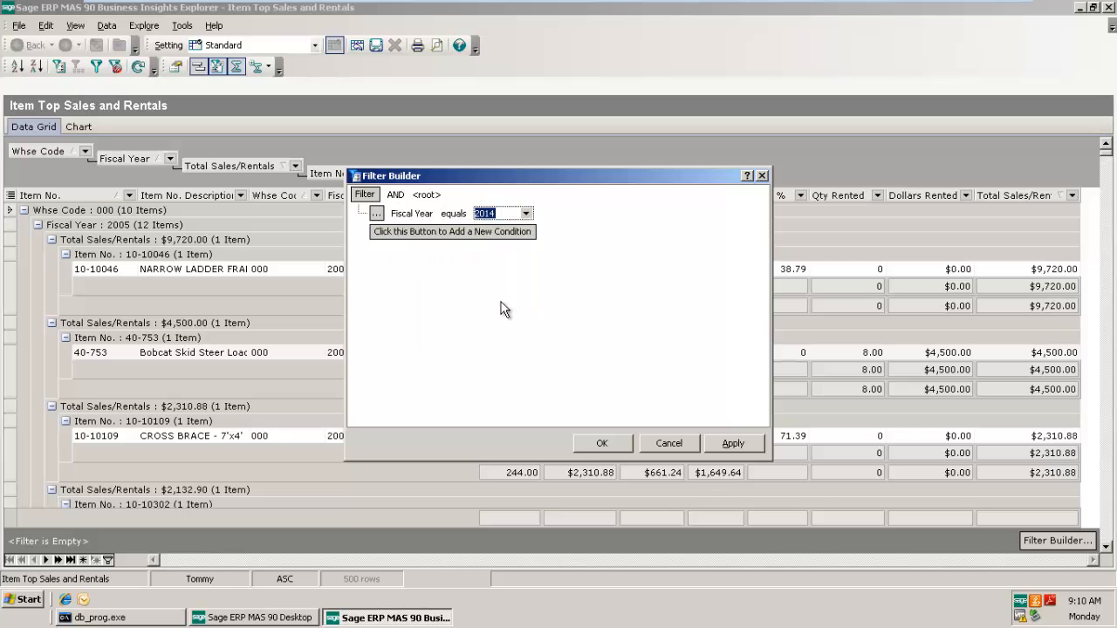
left_click(604, 441)
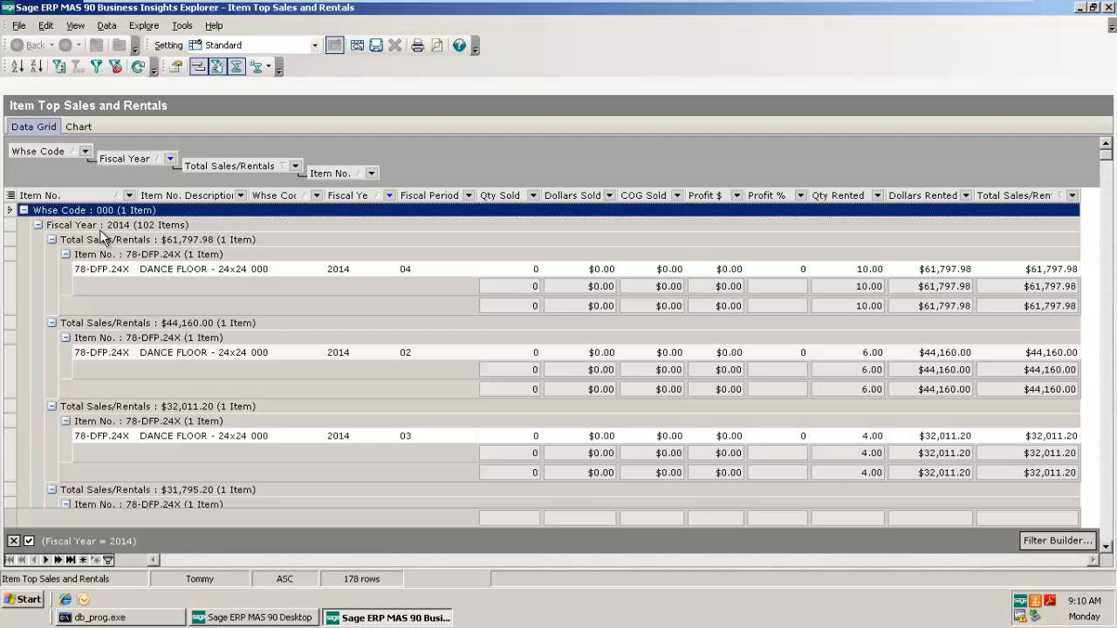
Show the filtered data as a chart and remove the Dollars Sold and Total Sales/Rentals series, keeping only Dollars Rented.
left_click(85, 128)
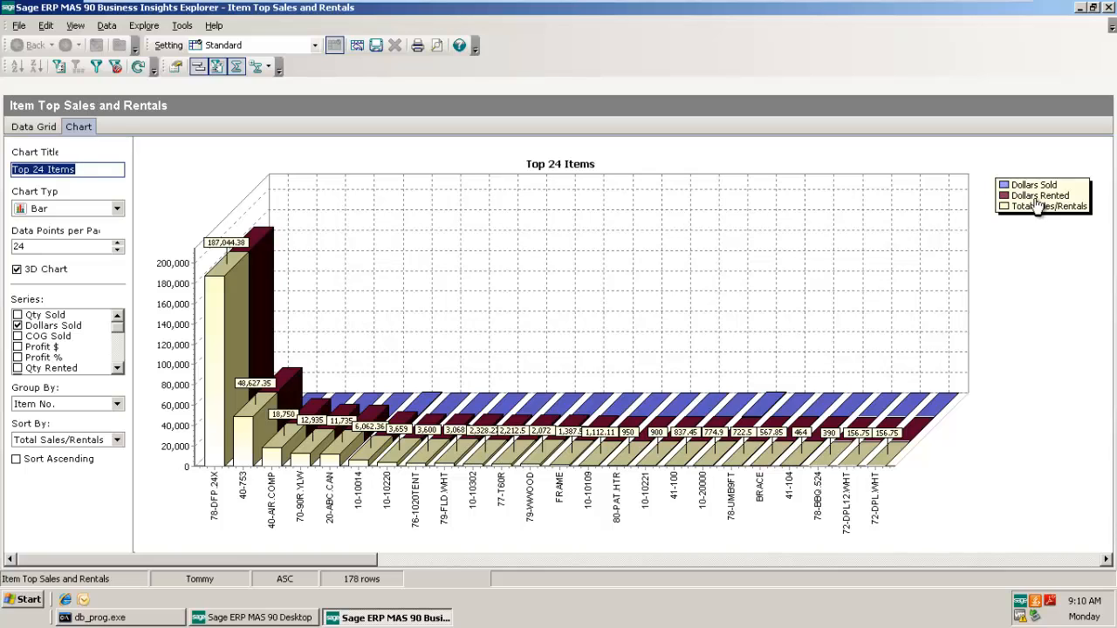
left_click(17, 325)
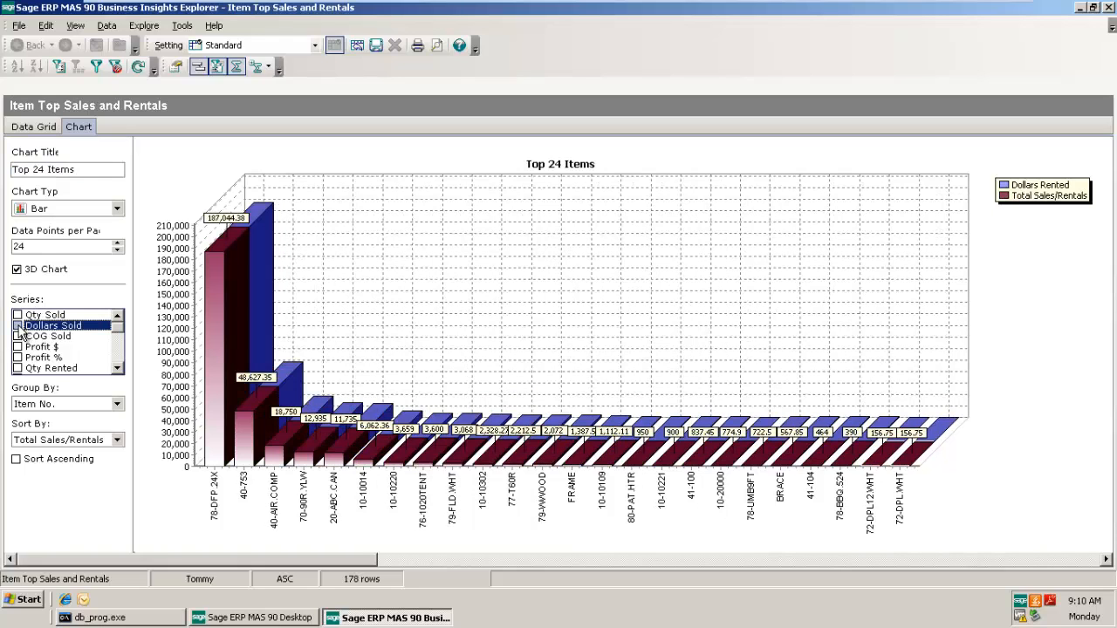
left_click(117, 368)
left_click(117, 368)
left_click(117, 368)
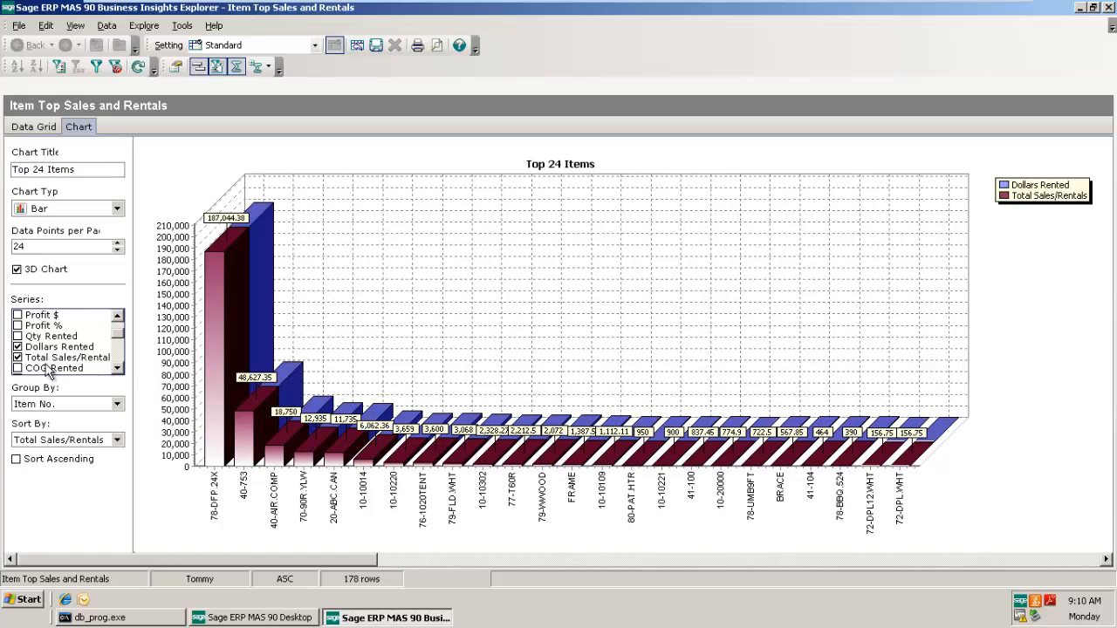
left_click(18, 357)
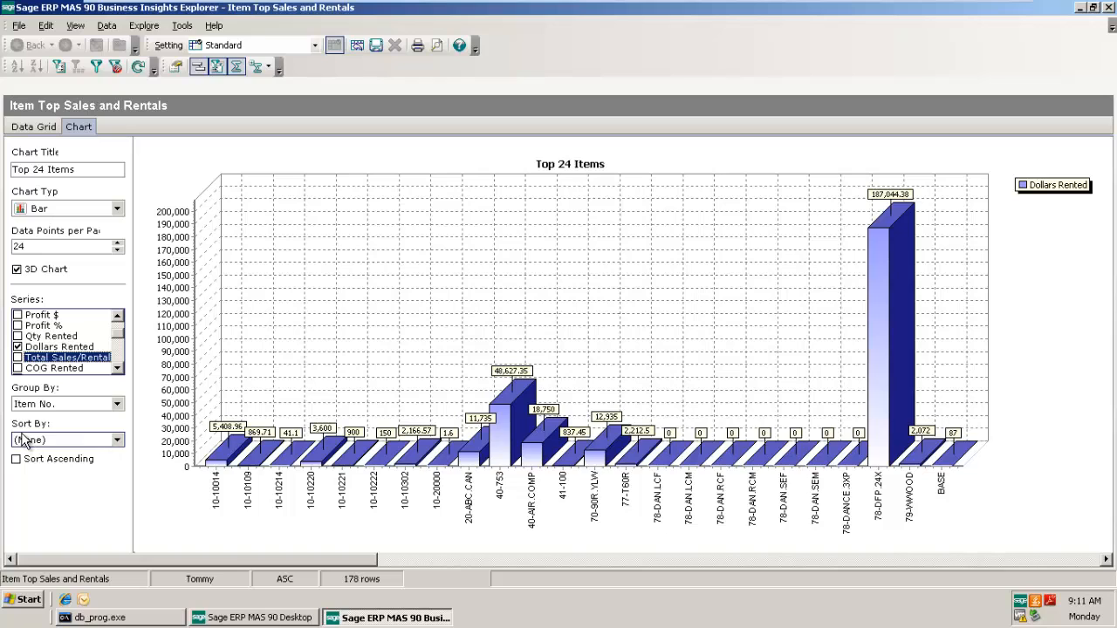
Sort the chart by Dollars Rented and limit it to 10 data points per page.
left_click(117, 440)
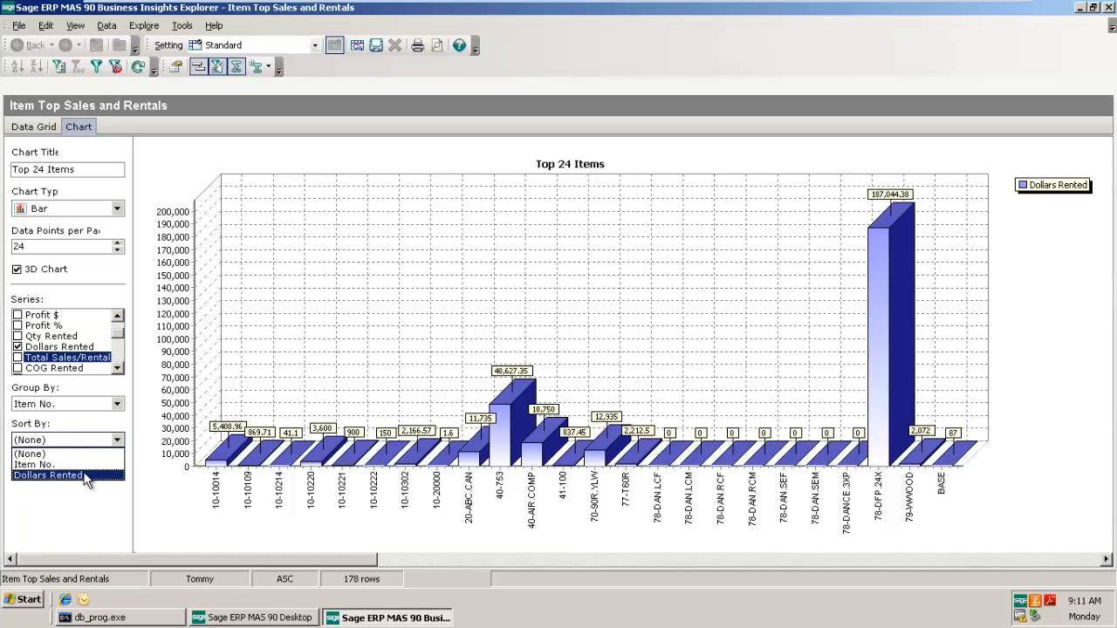
left_click(85, 476)
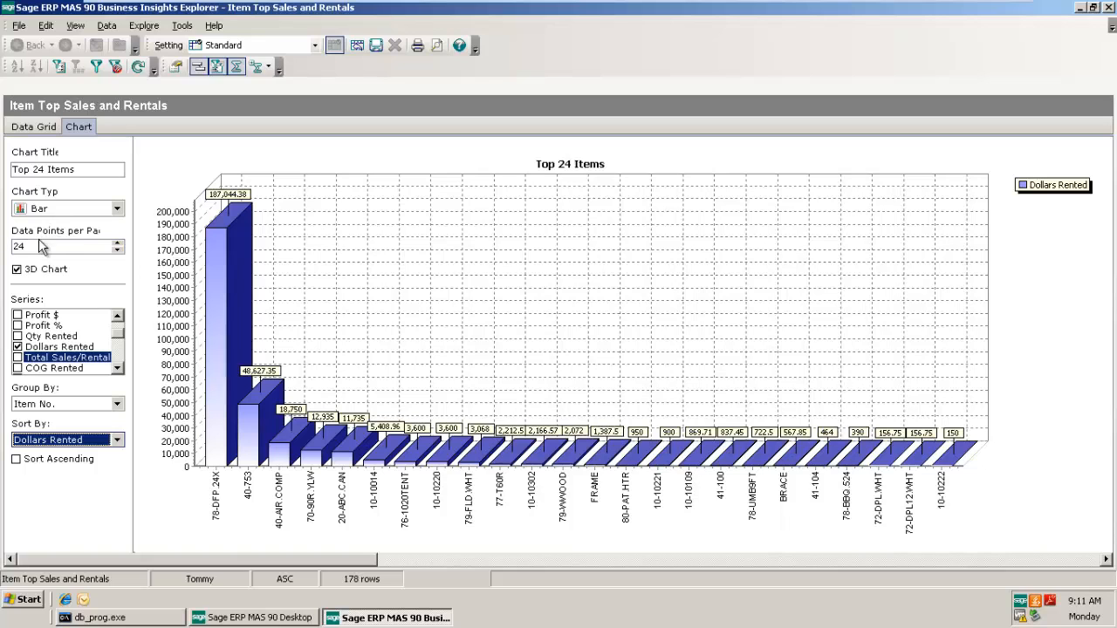
left_click_drag(117, 251, 117, 251)
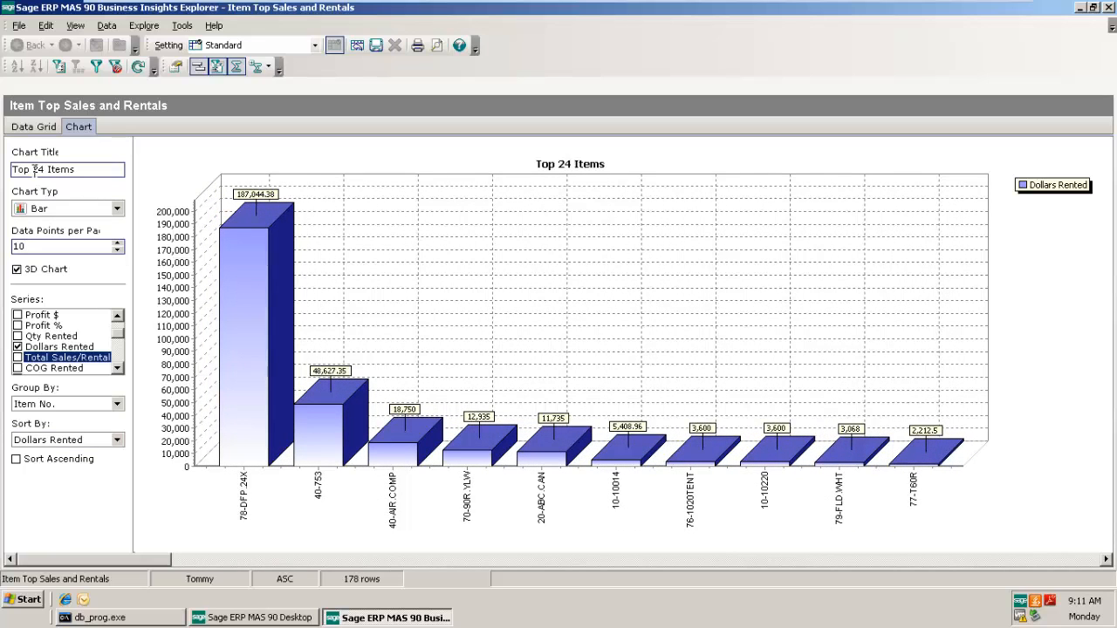
Change the chart title to "Top 10 Items - $ Rented YTD".
left_click_drag(32, 169, 44, 170)
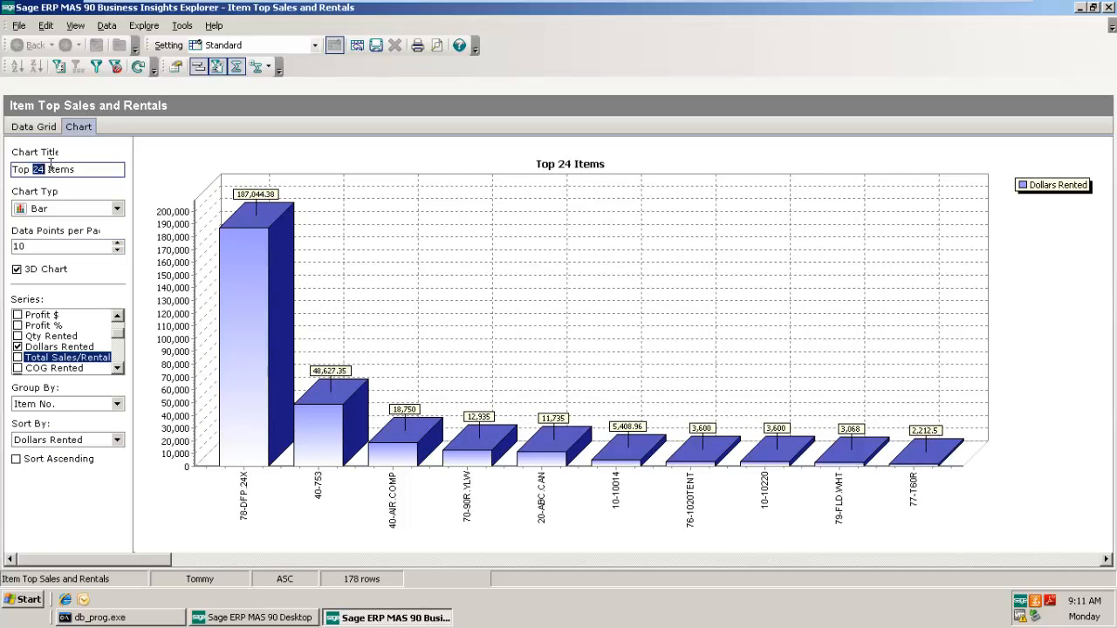
type("10")
key("BackSpace")
type("-")
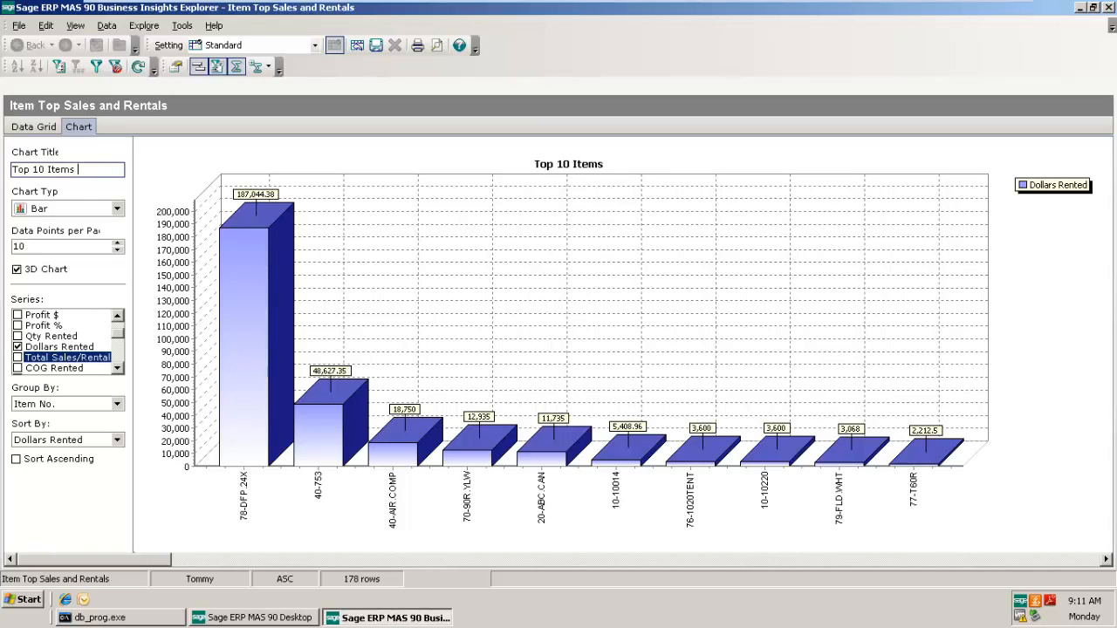
type(" $ ")
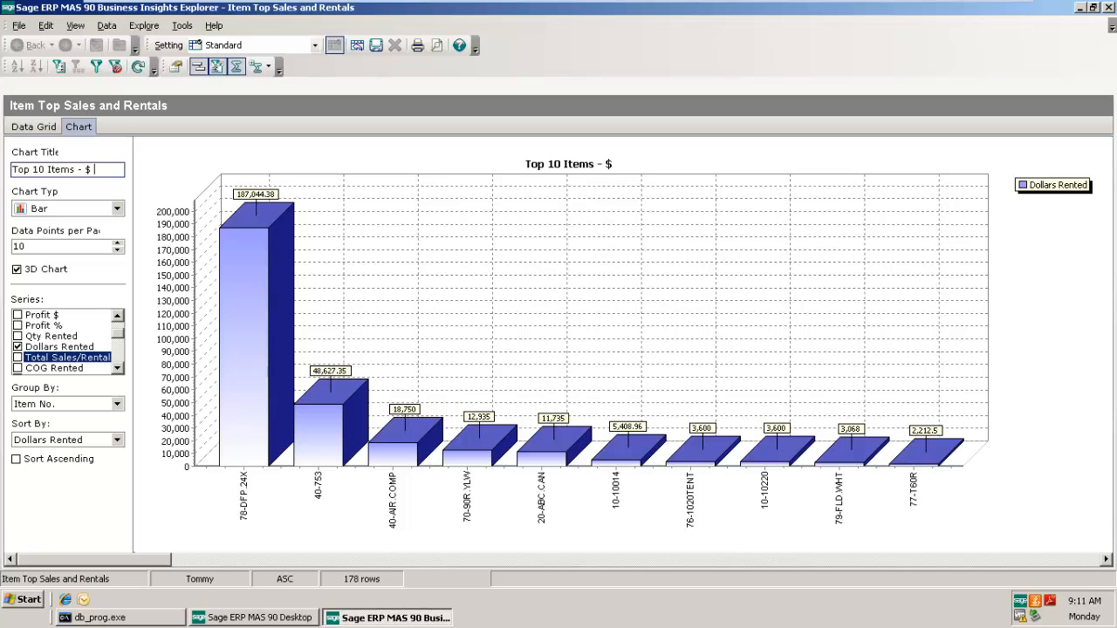
type("Rented ")
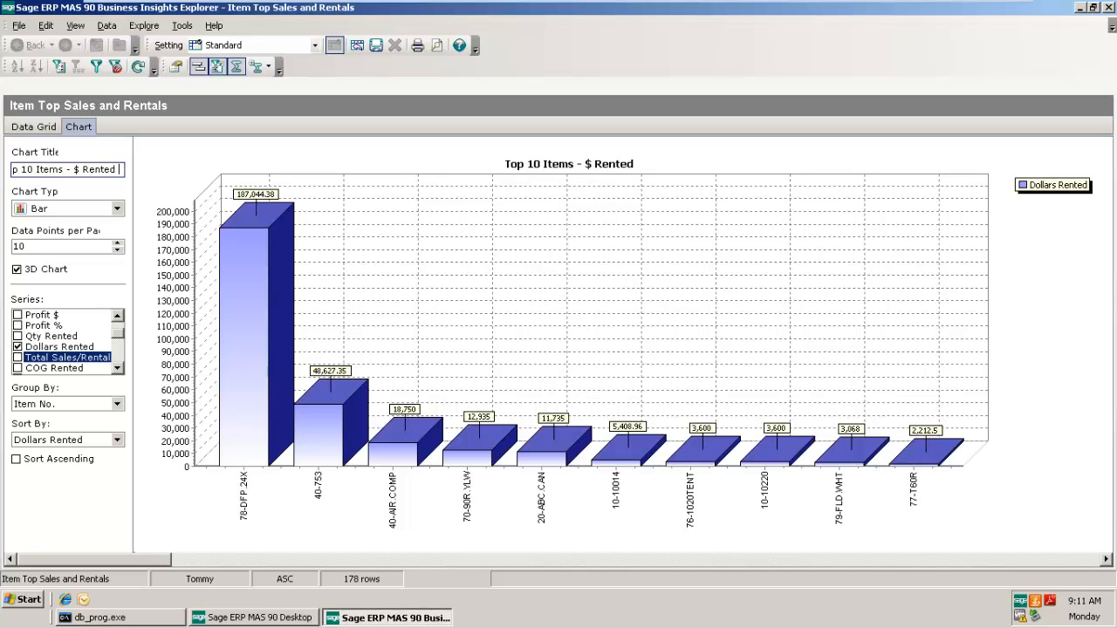
type("YTD")
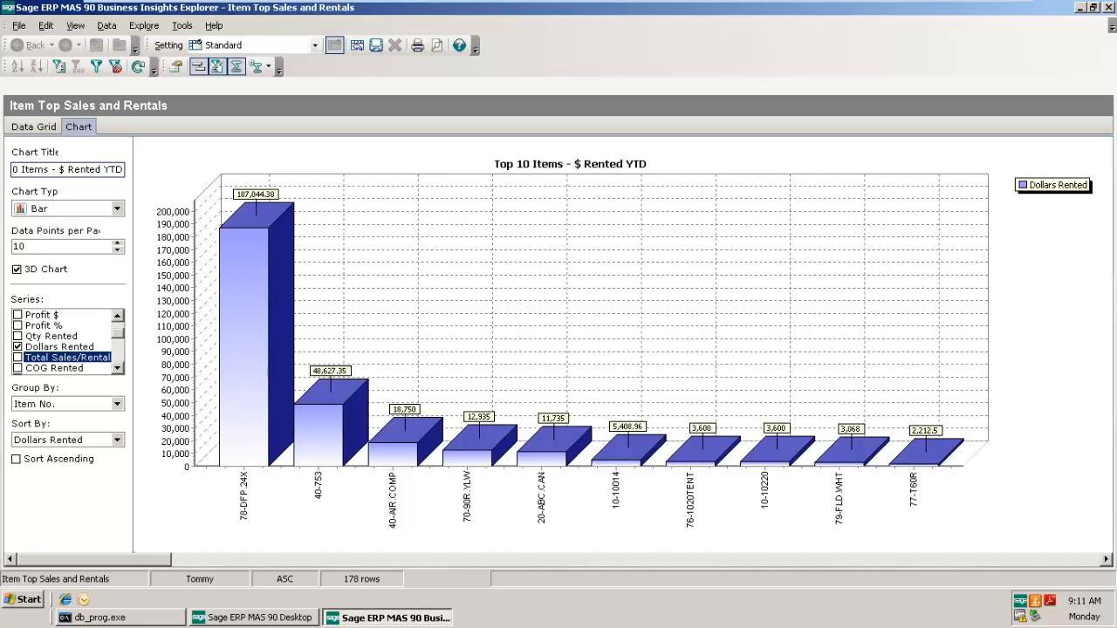
Save the chart layout as a public setting named "Top 10 Items - $ Rented YTD" and look it up among the saved settings.
left_click(64, 208)
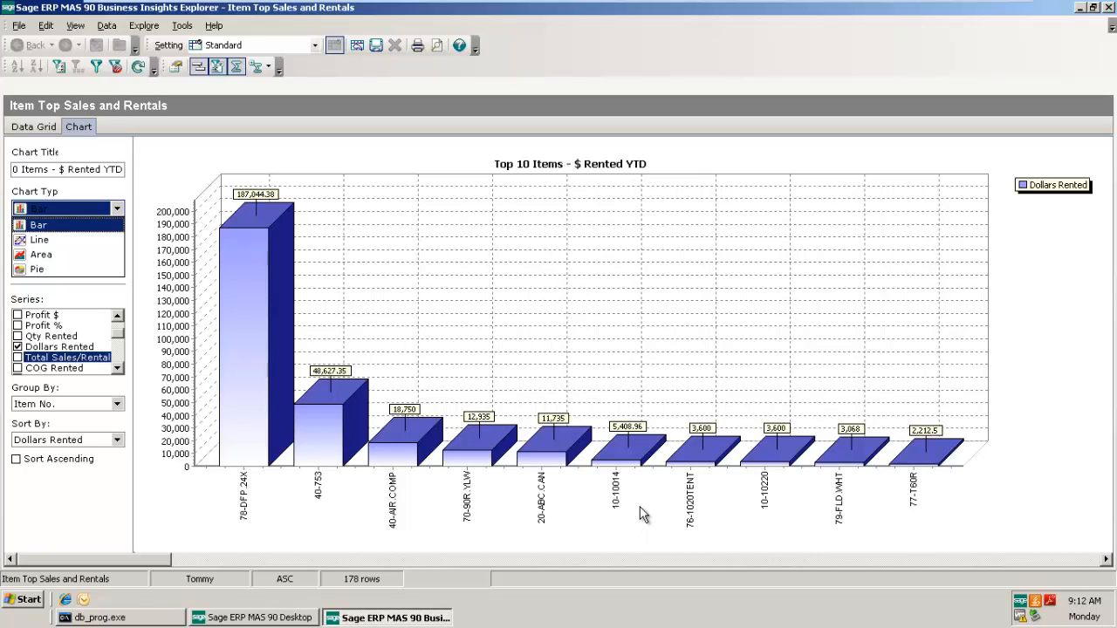
left_click(27, 30)
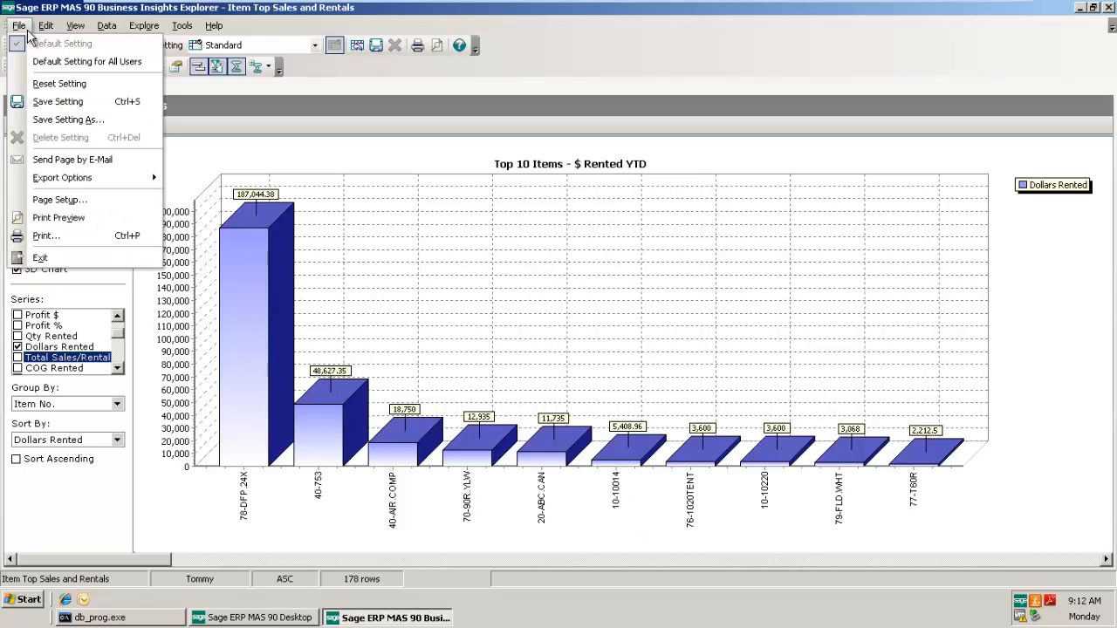
left_click(53, 119)
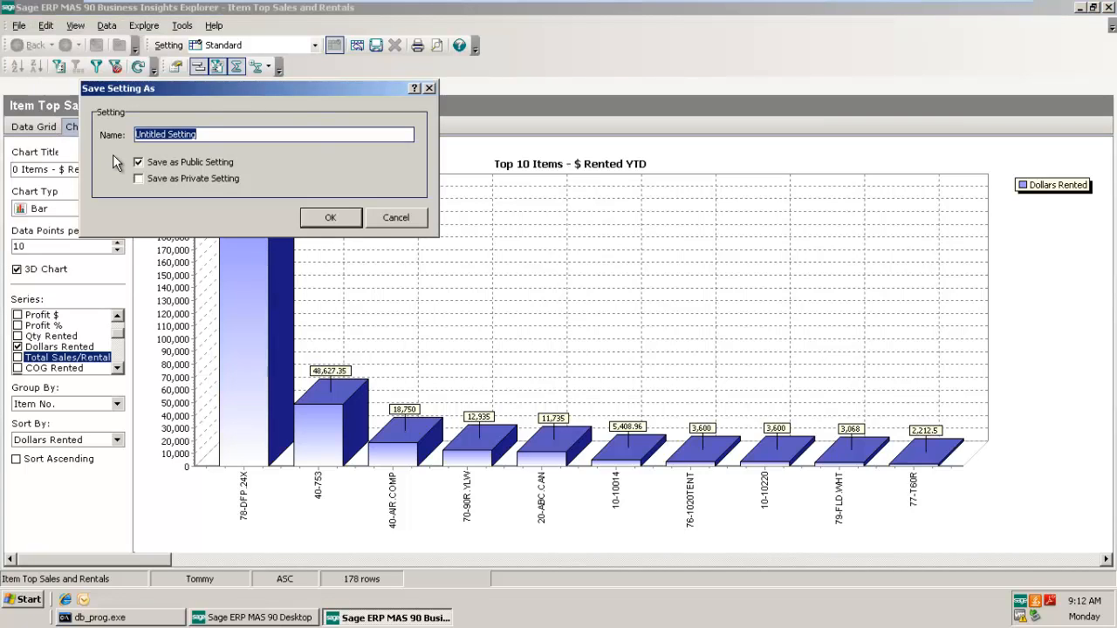
key("BackSpace")
type("Top 10 Items - $ Rented YTD")
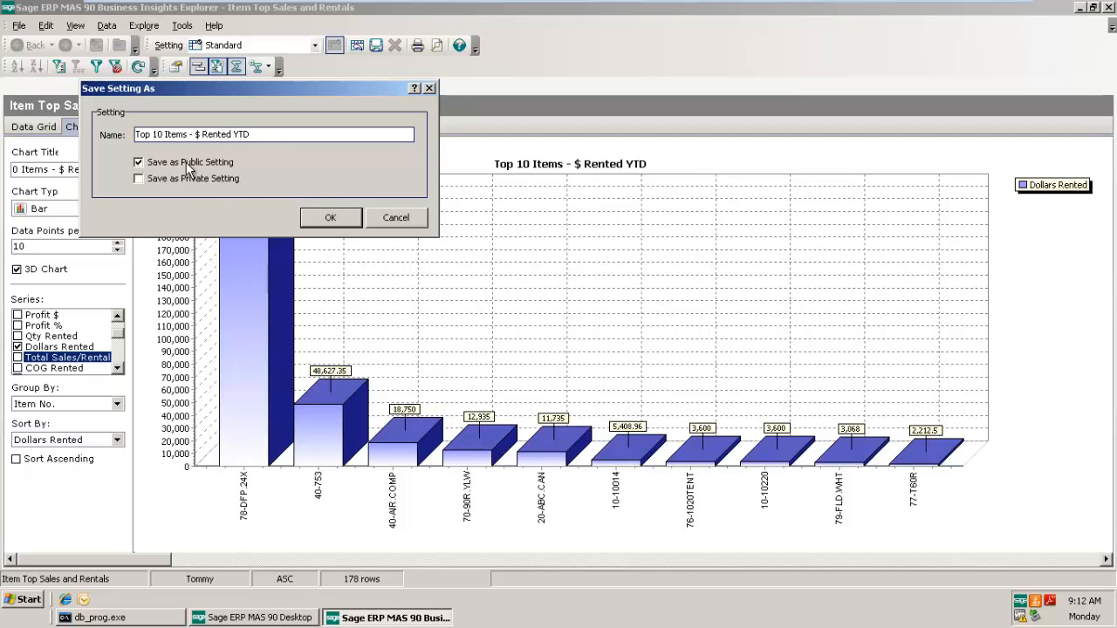
left_click(330, 219)
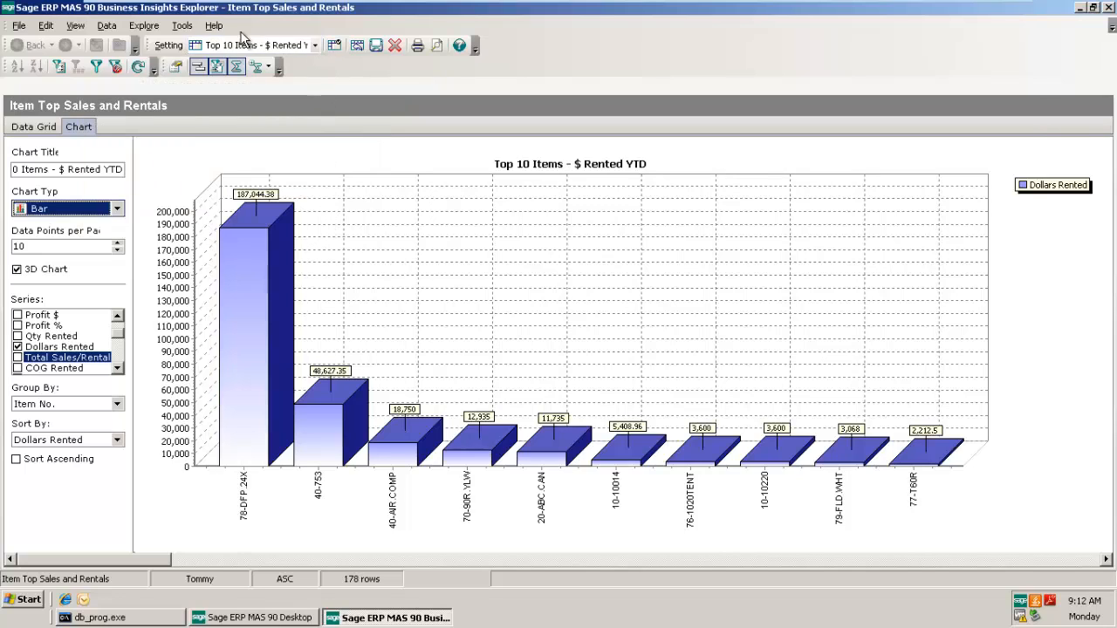
left_click(316, 49)
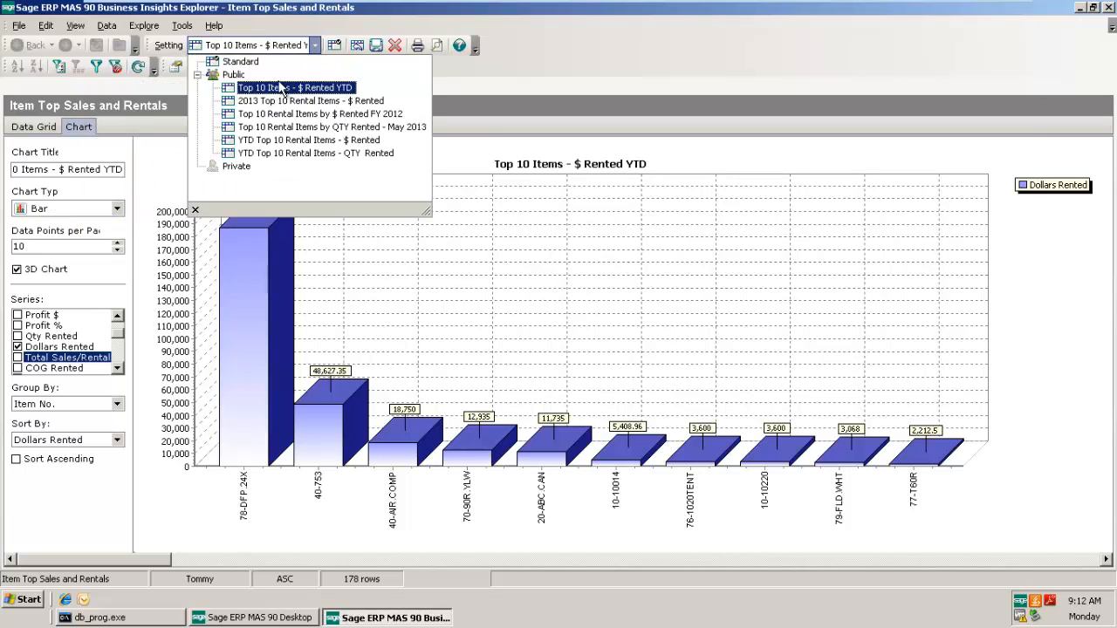